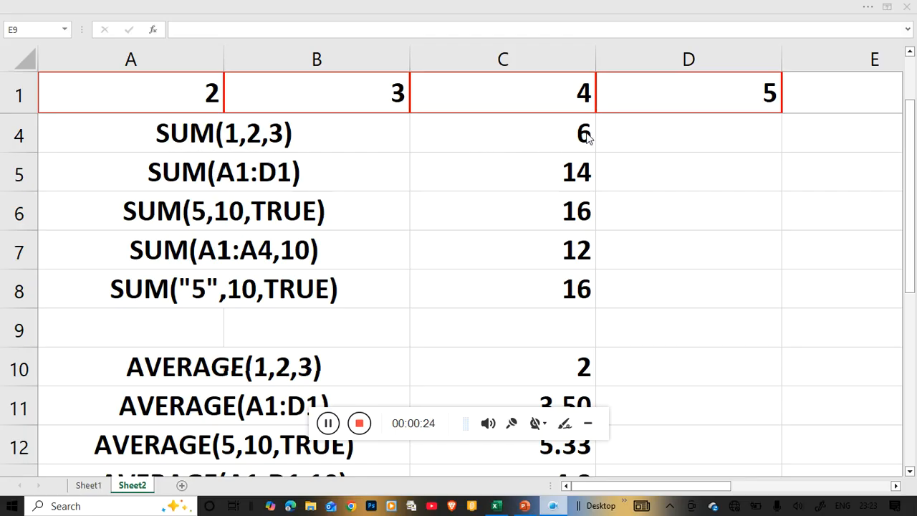
# Step: Open the SUM formulas in cells C4 and C5 in turn to examine their arguments
pyautogui.hscroll(2, 508, 139)
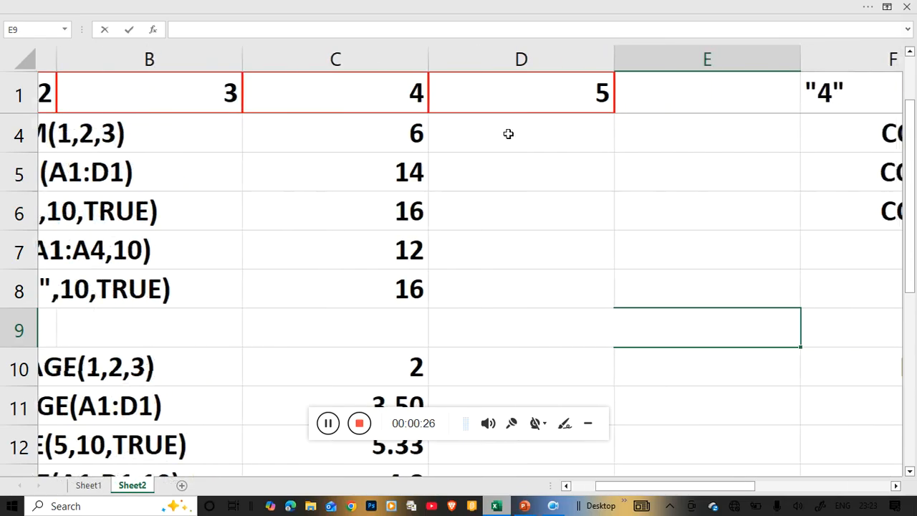
pyautogui.click(305, 144)
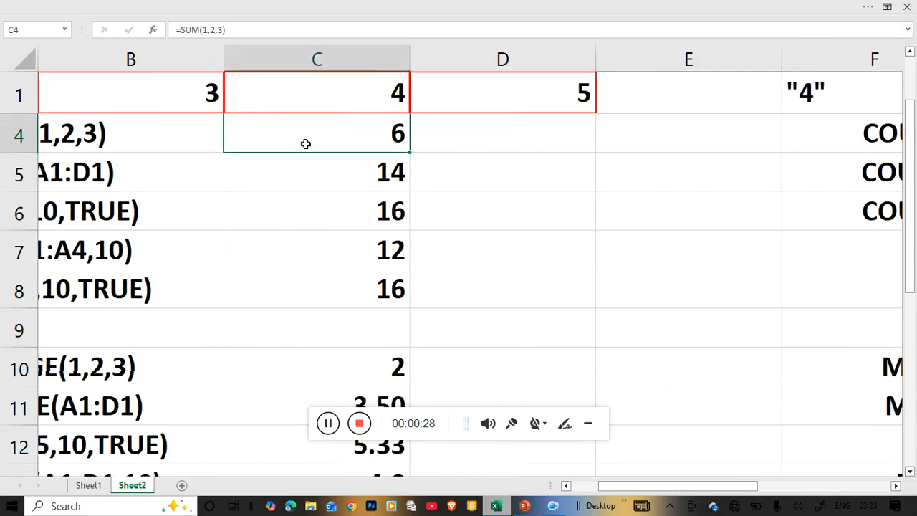
pyautogui.doubleClick(305, 144)
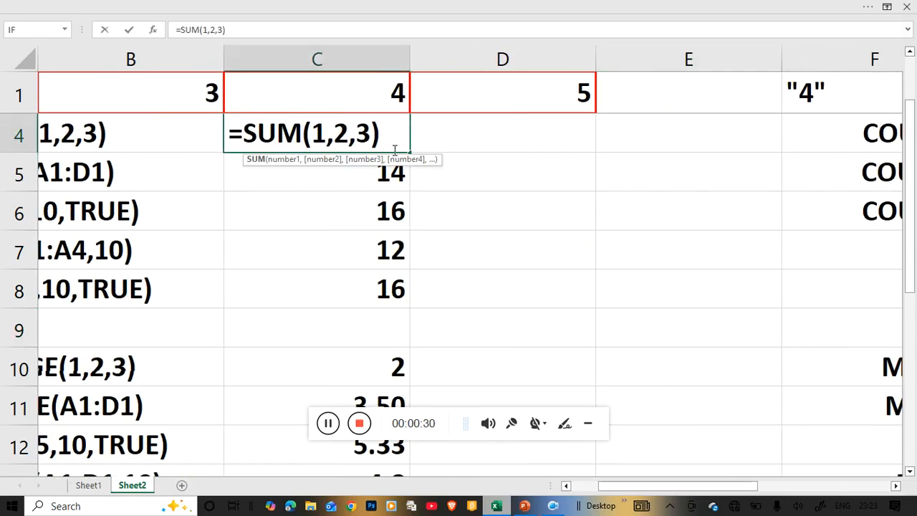
pyautogui.press('Return')
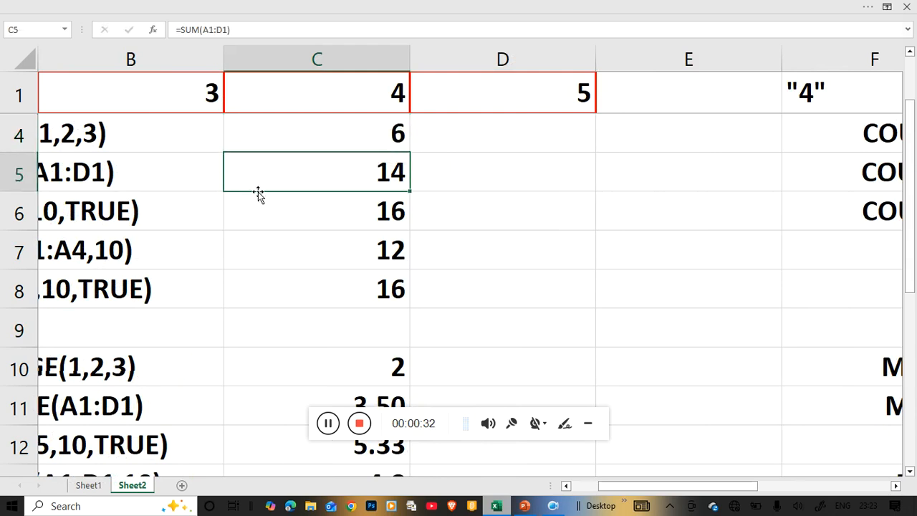
pyautogui.click(566, 486)
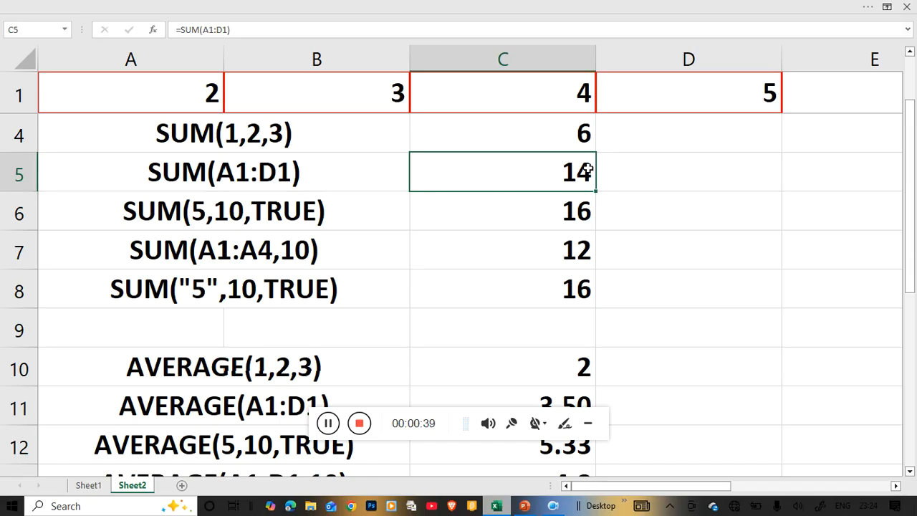
pyautogui.doubleClick(477, 180)
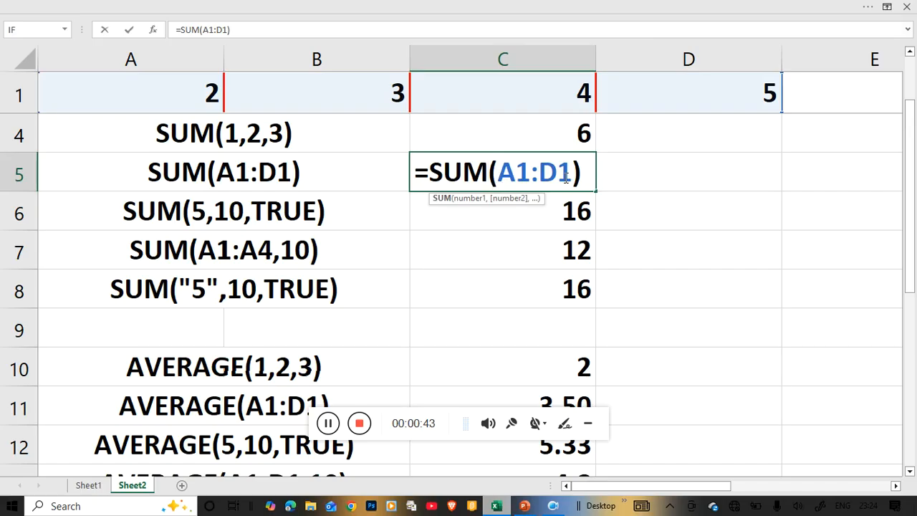
pyautogui.press('Return')
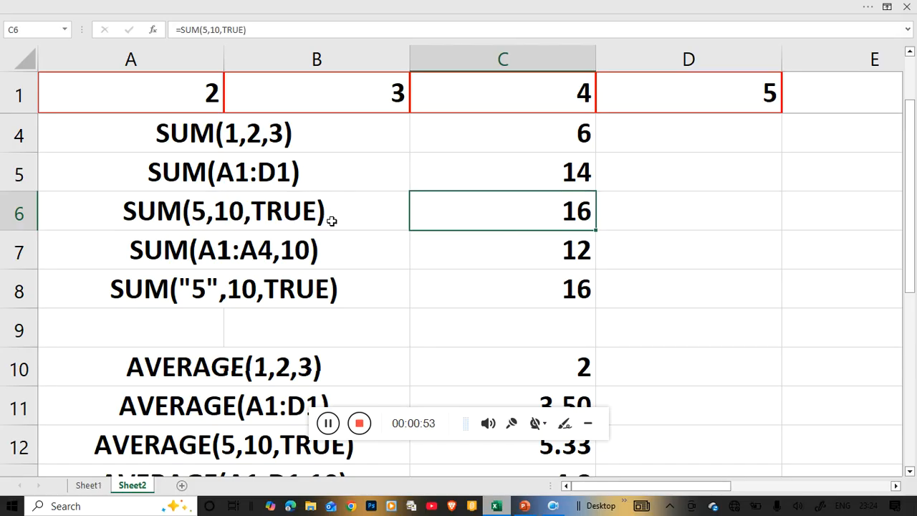
# Step: Inspect the SUM formulas in C6 and C8, which mix numbers, quoted text and TRUE as arguments
pyautogui.doubleClick(454, 212)
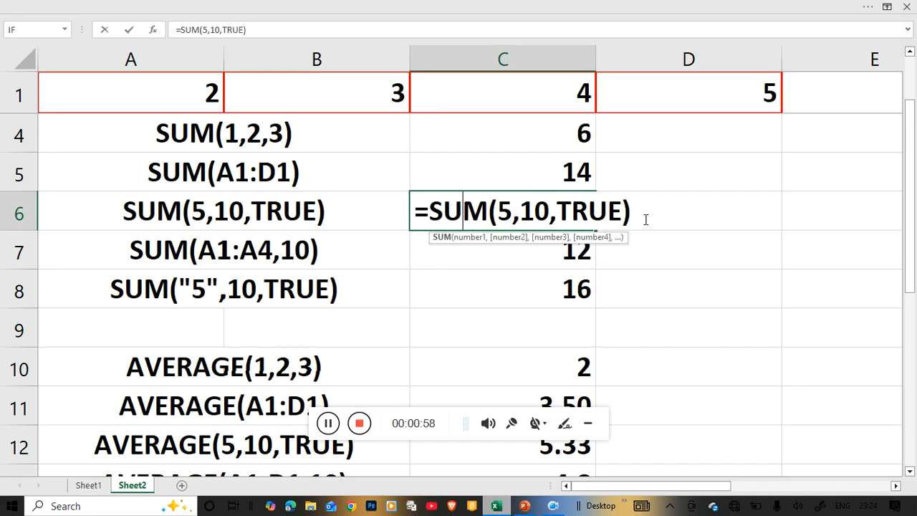
pyautogui.press('Return')
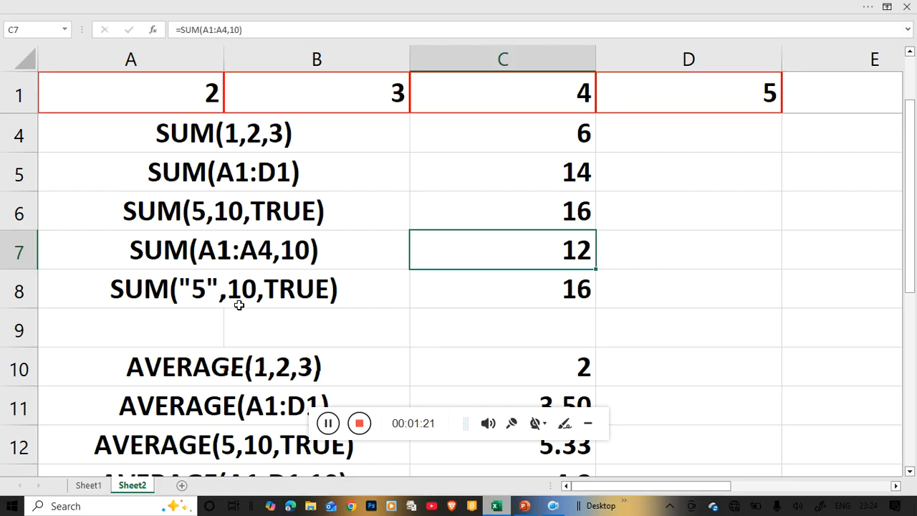
pyautogui.click(510, 300)
pyautogui.doubleClick(510, 299)
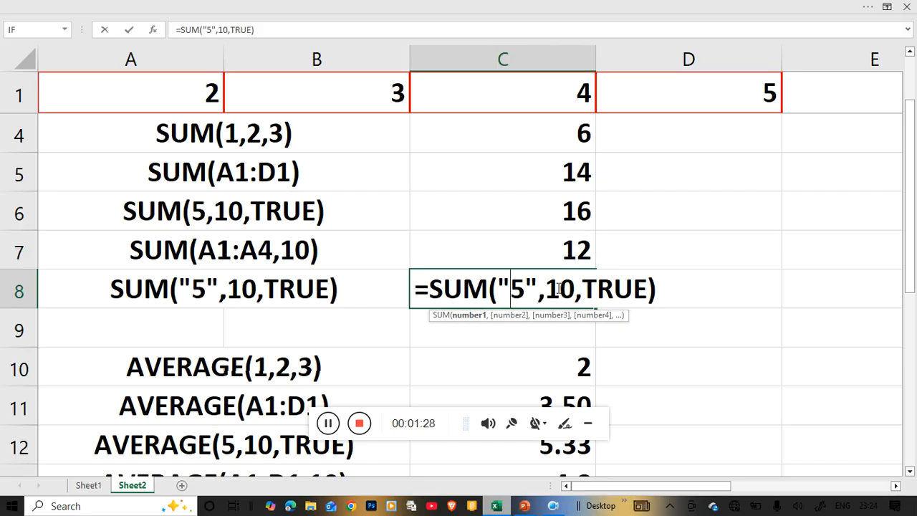
pyautogui.press('Return')
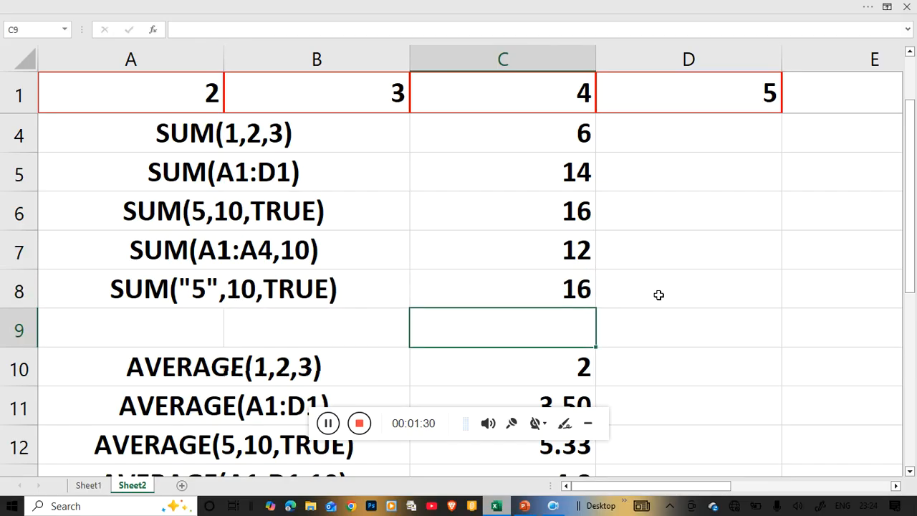
# Step: Review the AVERAGE examples and their results in rows 10 to 14
pyautogui.scroll(-1, 658, 291)
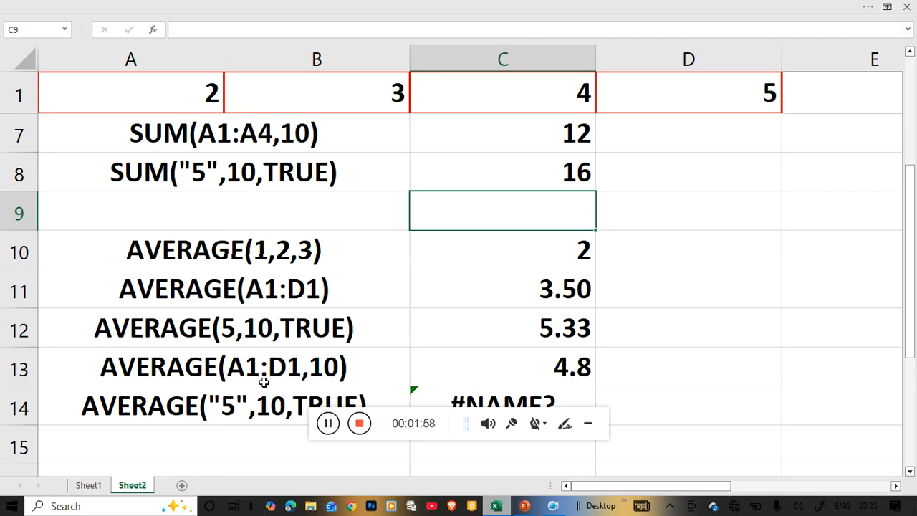
pyautogui.scroll(-1, 377, 367)
pyautogui.scroll(-2, 377, 367)
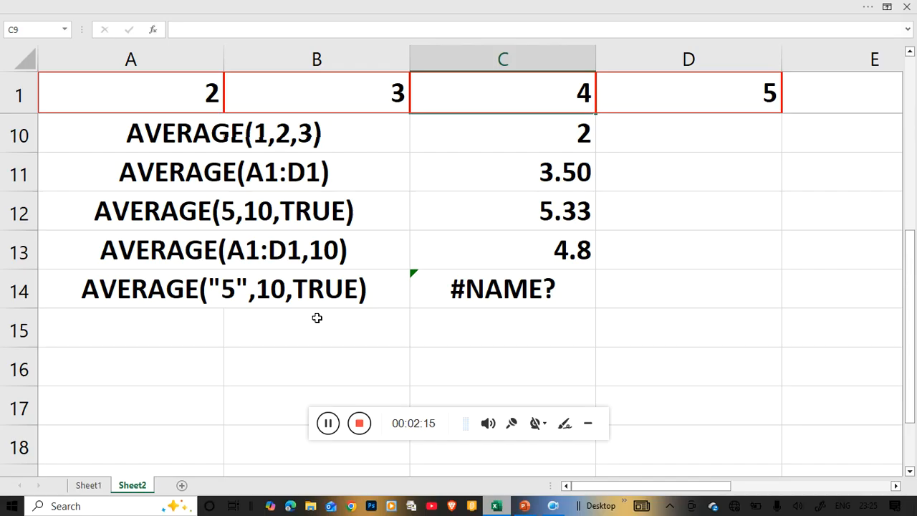
pyautogui.click(328, 423)
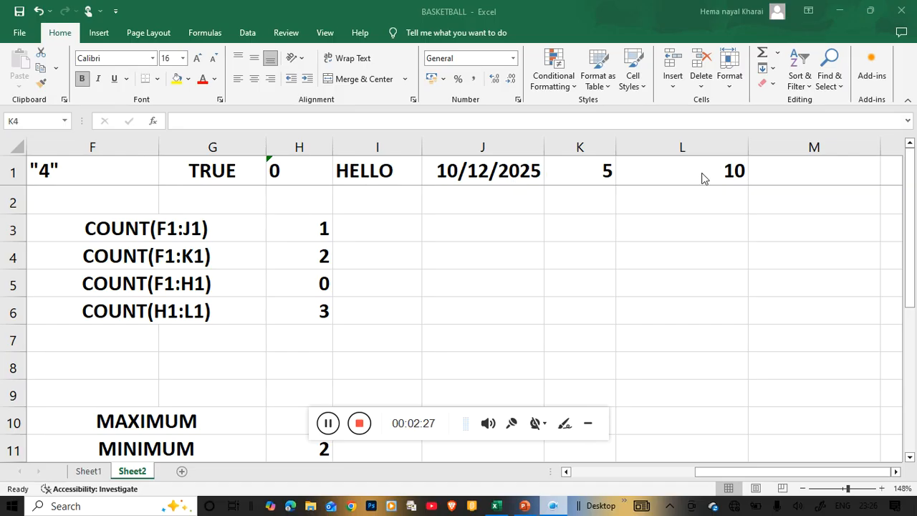
# Step: Examine the formula behind the value in cell L1, next to the COUNT example data
pyautogui.doubleClick(666, 169)
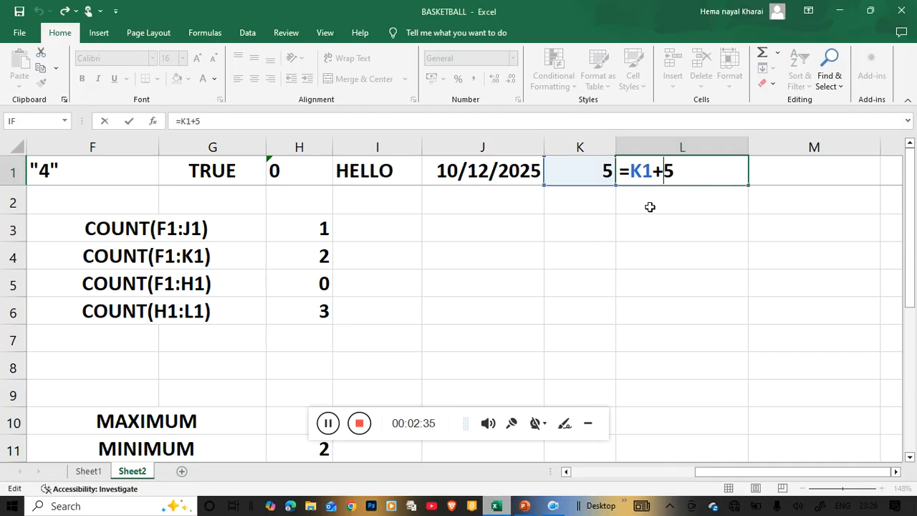
pyautogui.press('Return')
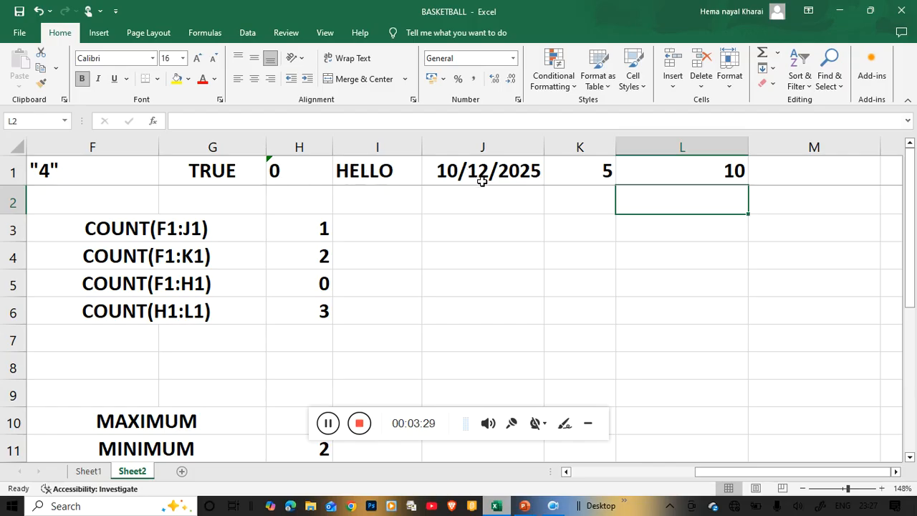
pyautogui.click(706, 171)
pyautogui.doubleClick(707, 171)
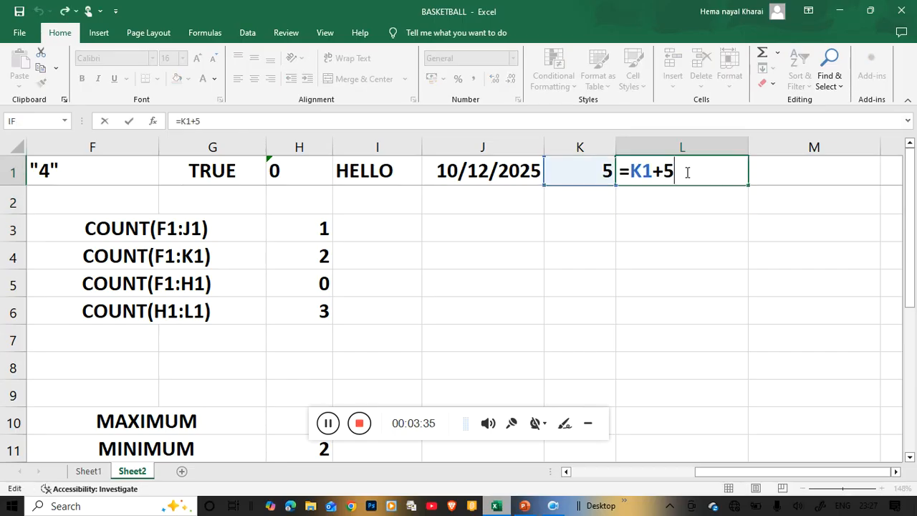
pyautogui.press('Return')
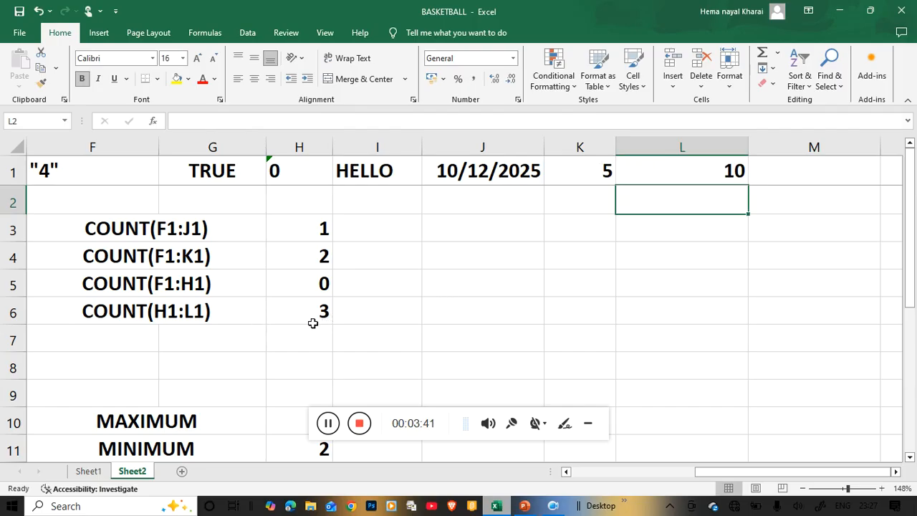
# Step: Open the MAX formula in cell H10 beside the MAXIMUM label to check its range
pyautogui.scroll(-1, 435, 311)
pyautogui.scroll(-1, 432, 307)
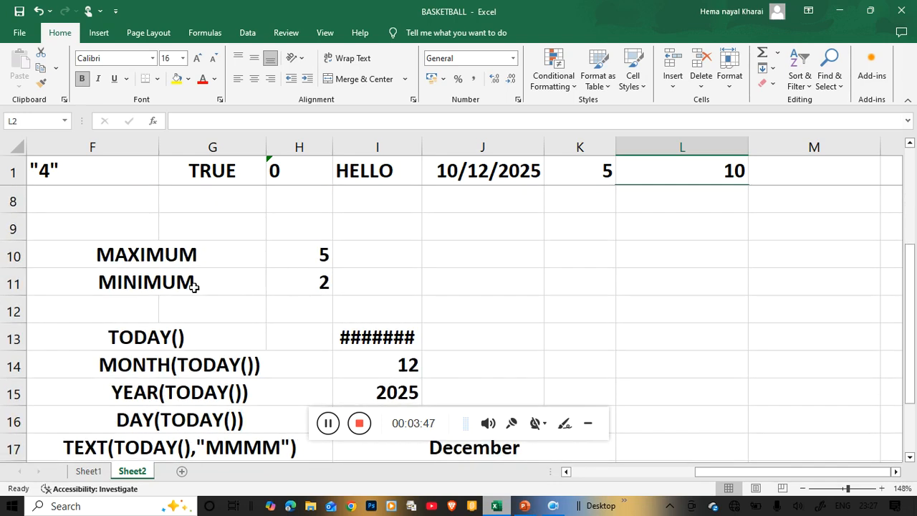
pyautogui.doubleClick(307, 256)
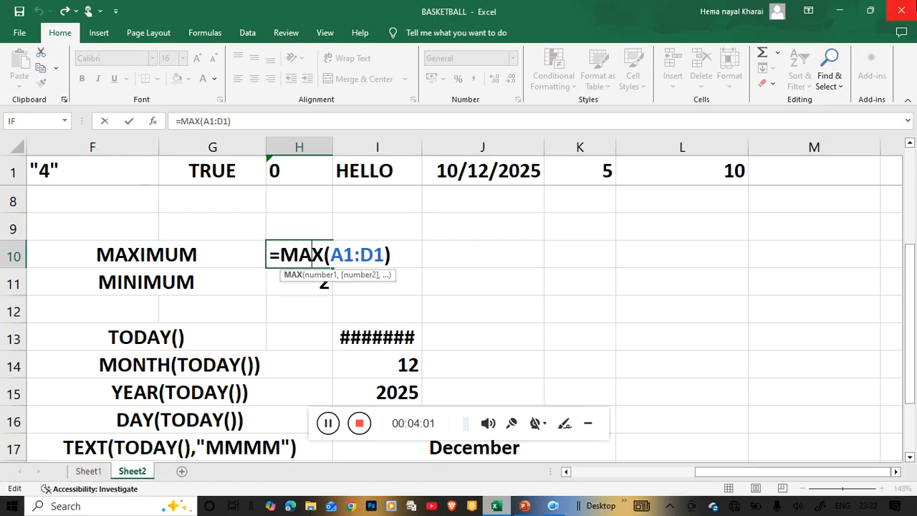
pyautogui.press('Return')
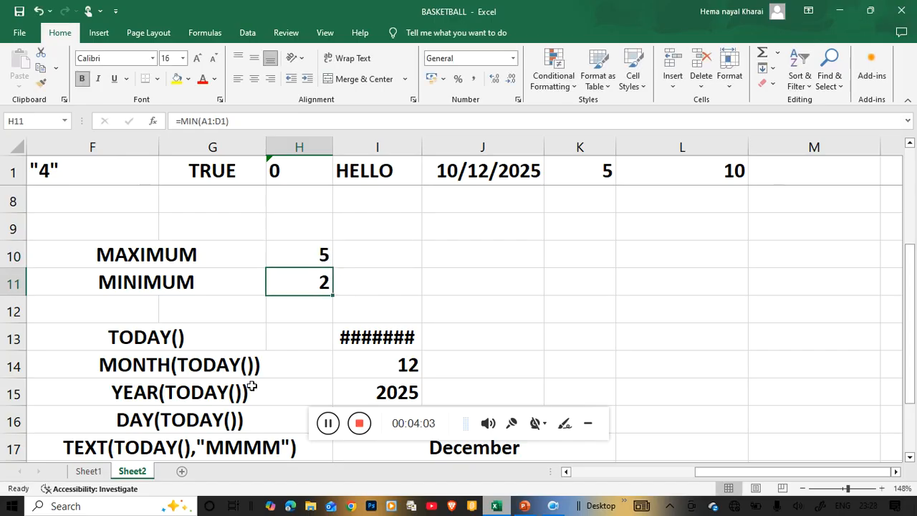
# Step: Check the source numbers in A1:D1 and inspect the MIN formula in cell H11
pyautogui.click(566, 472)
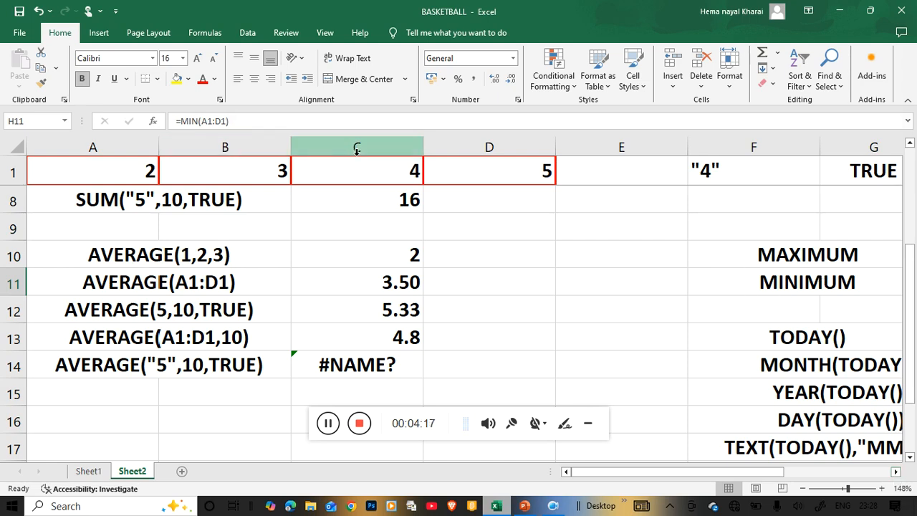
pyautogui.click(897, 472)
pyautogui.click(897, 473)
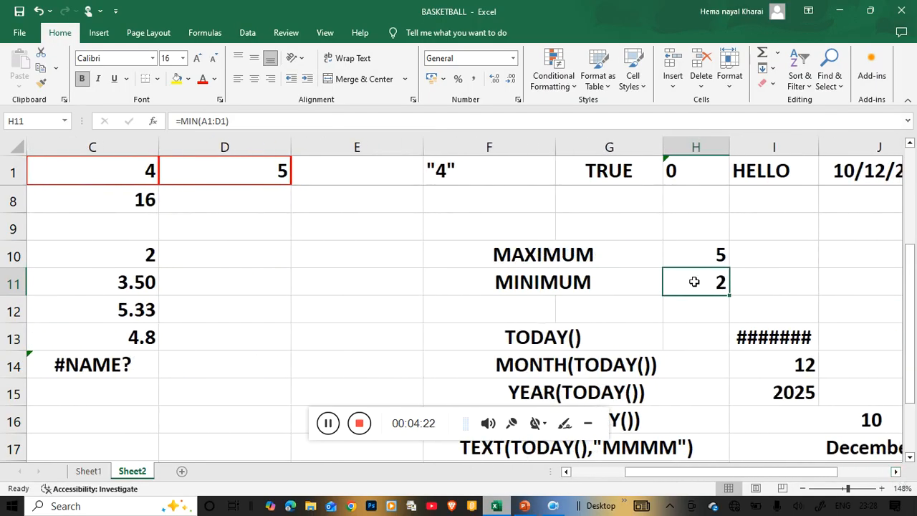
pyautogui.doubleClick(694, 282)
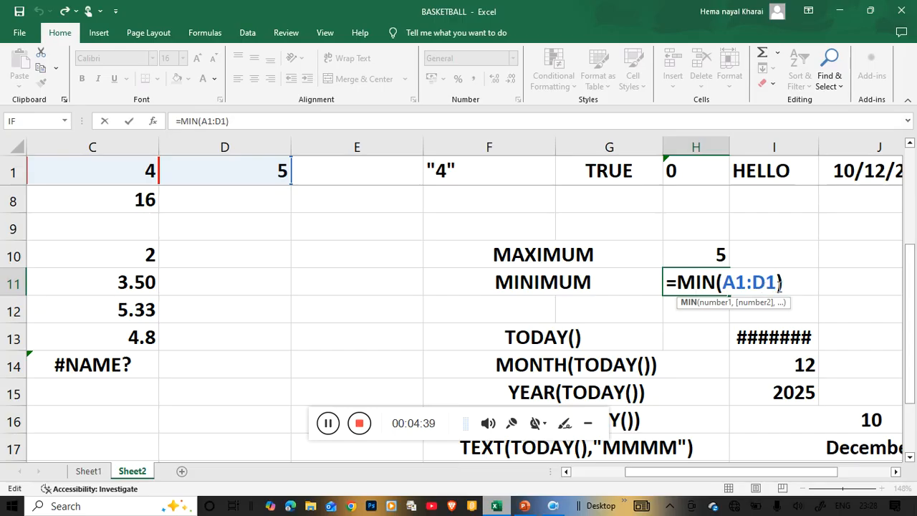
pyautogui.press('Return')
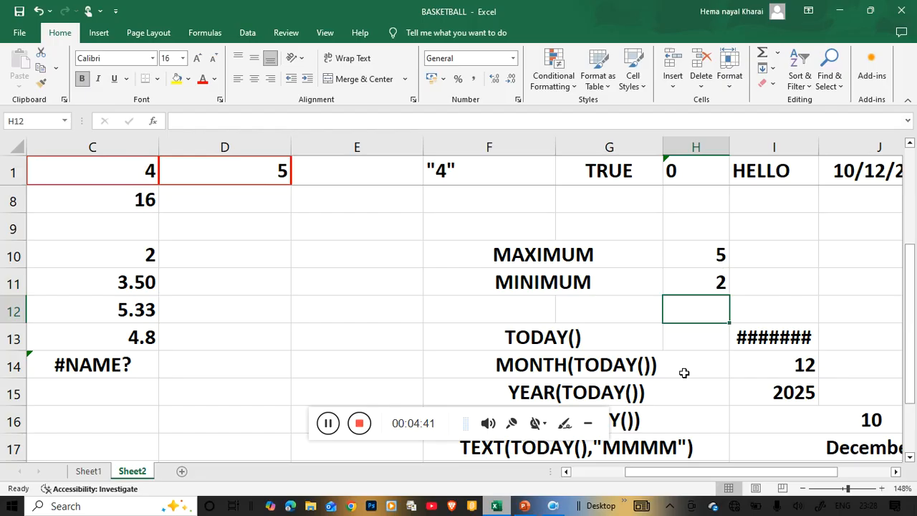
# Step: Widen column I so that the TODAY() date in I13 fits in its cell
pyautogui.scroll(-1, 685, 370)
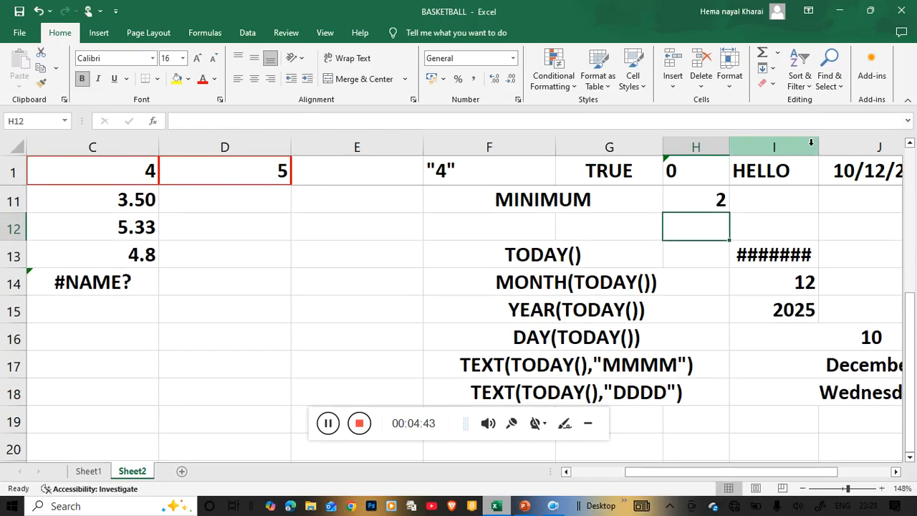
pyautogui.click(896, 472)
pyautogui.click(895, 472)
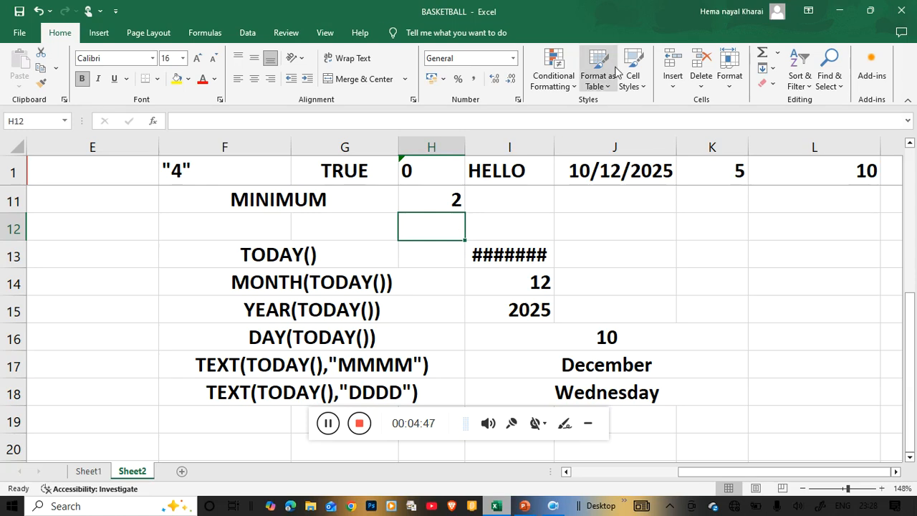
pyautogui.click(556, 146)
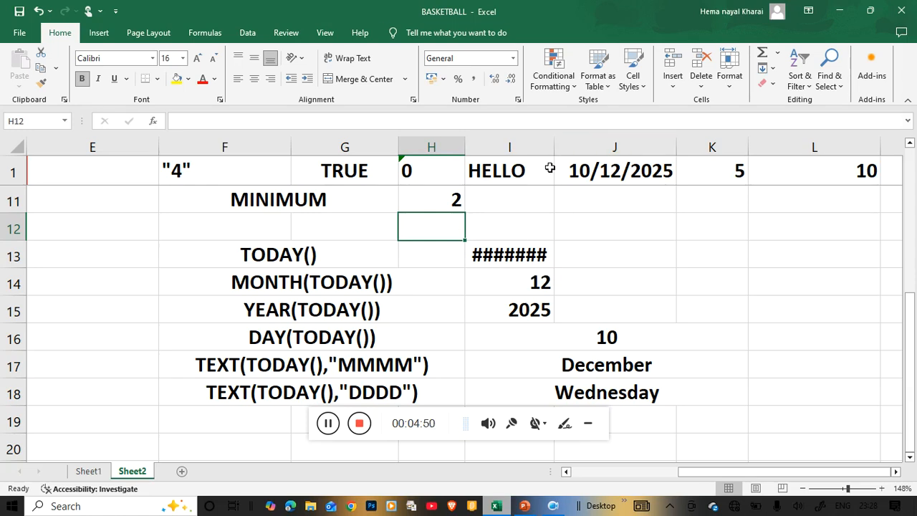
pyautogui.moveTo(554, 137); pyautogui.dragTo(619, 144)
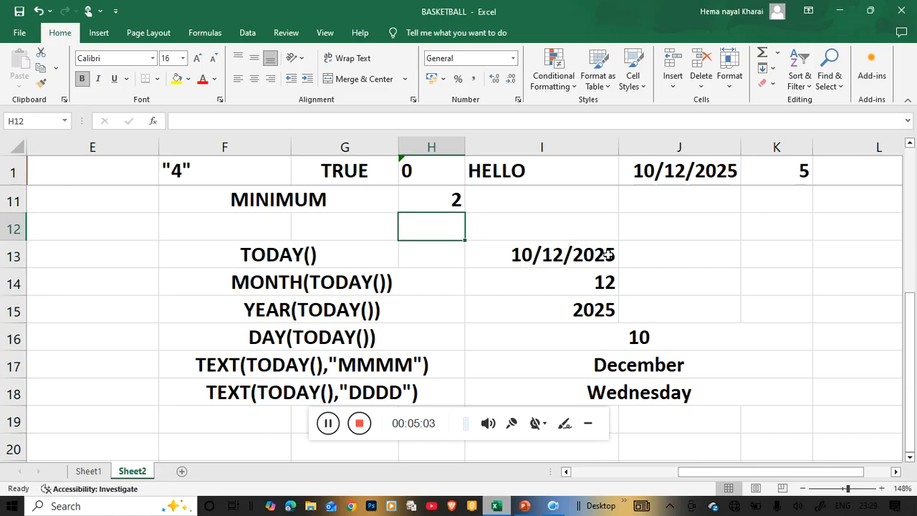
# Step: Inspect the TODAY formula in I13 and the MONTH(TODAY()) formula in I14
pyautogui.click(492, 255)
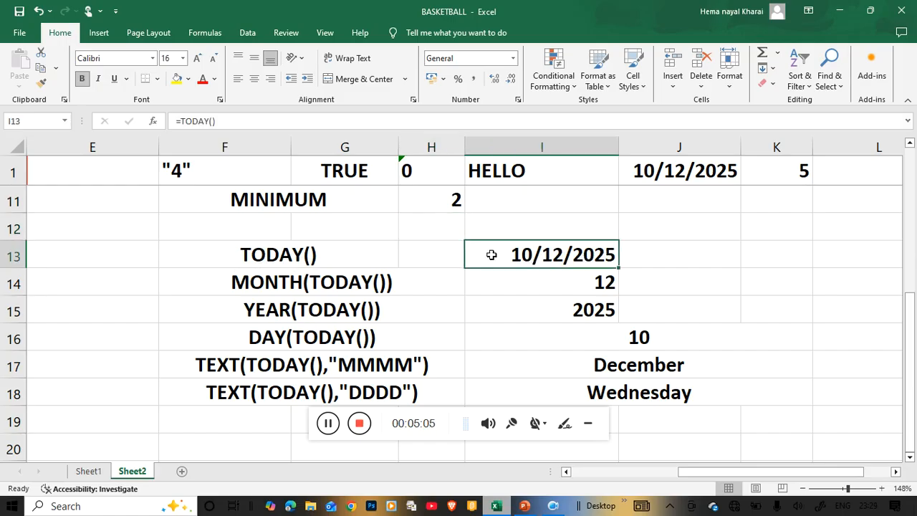
pyautogui.doubleClick(492, 256)
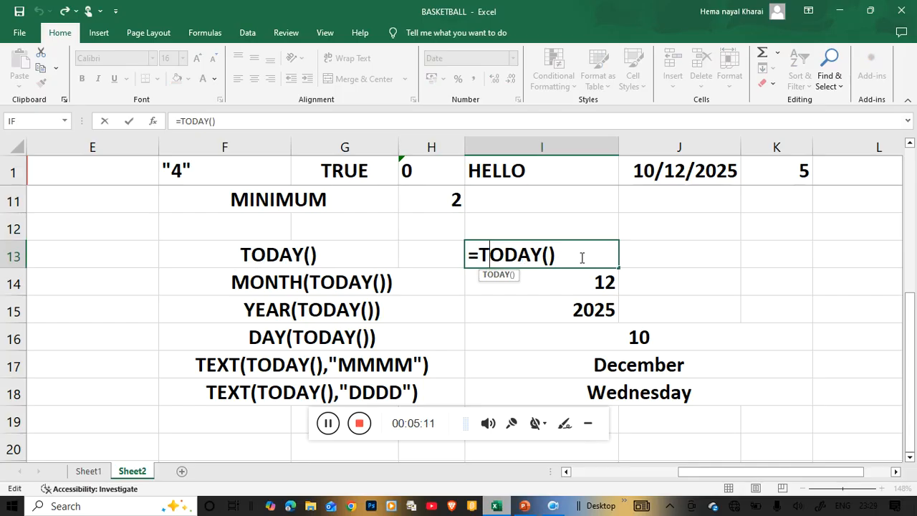
pyautogui.press('Return')
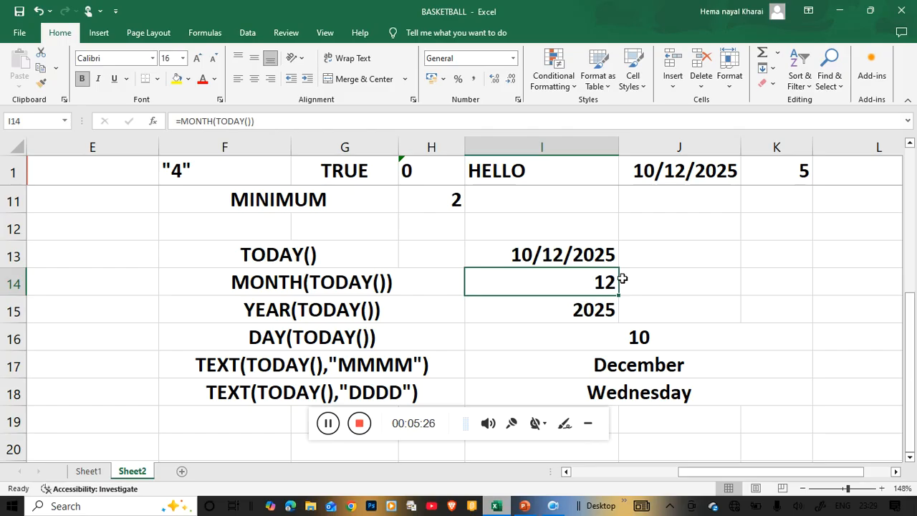
pyautogui.doubleClick(519, 282)
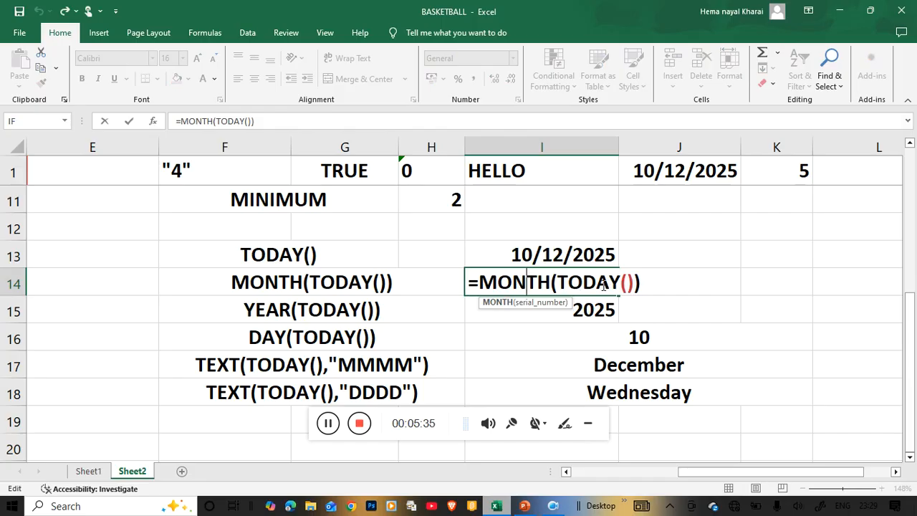
pyautogui.press('Return')
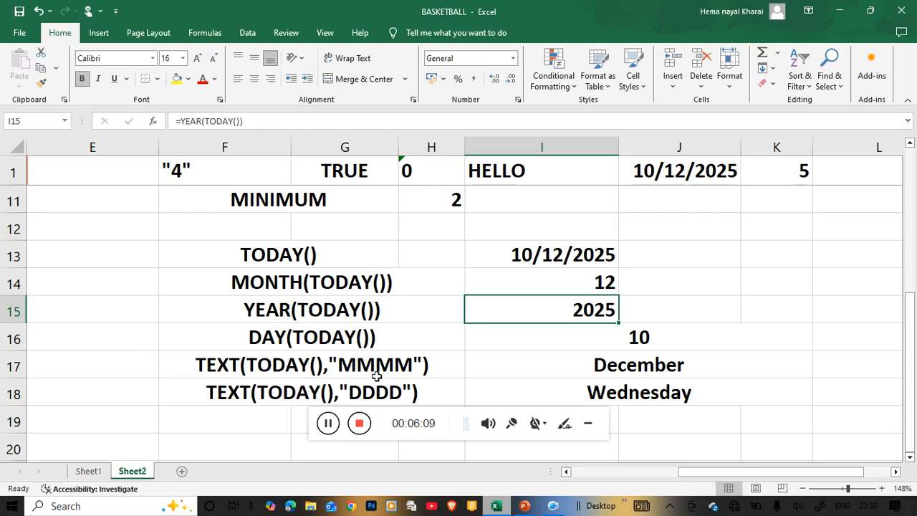
# Step: Inspect the TEXT(TODAY(),"MMMM") formula in I17 and the TEXT(TODAY(),"DDDD") formula in I18
pyautogui.doubleClick(538, 370)
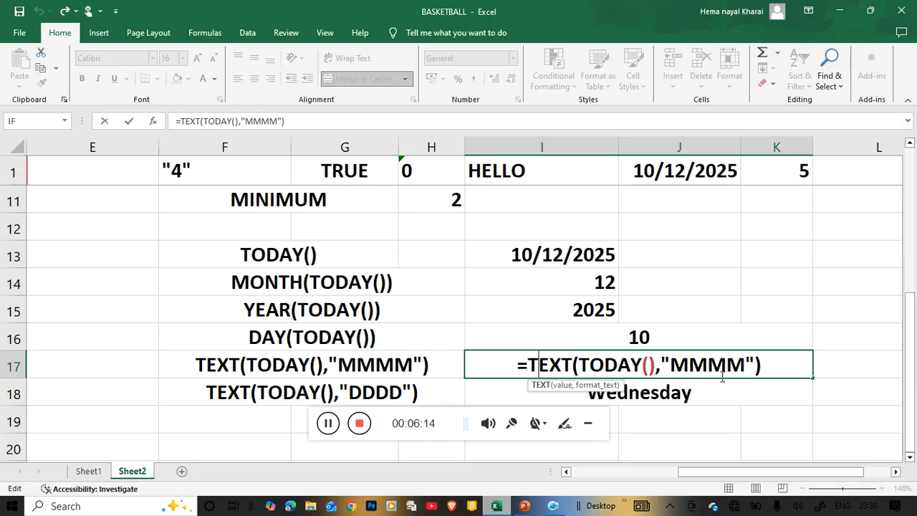
pyautogui.press('Return')
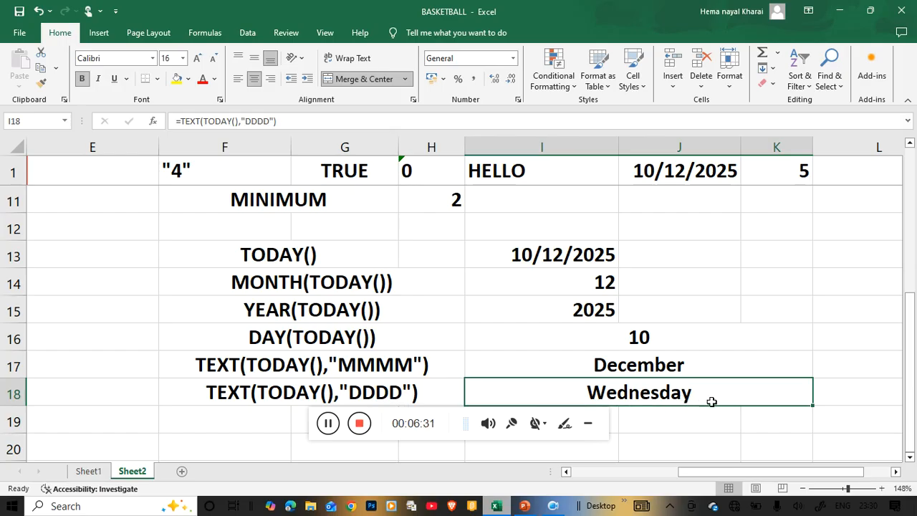
pyautogui.scroll(-1, 754, 415)
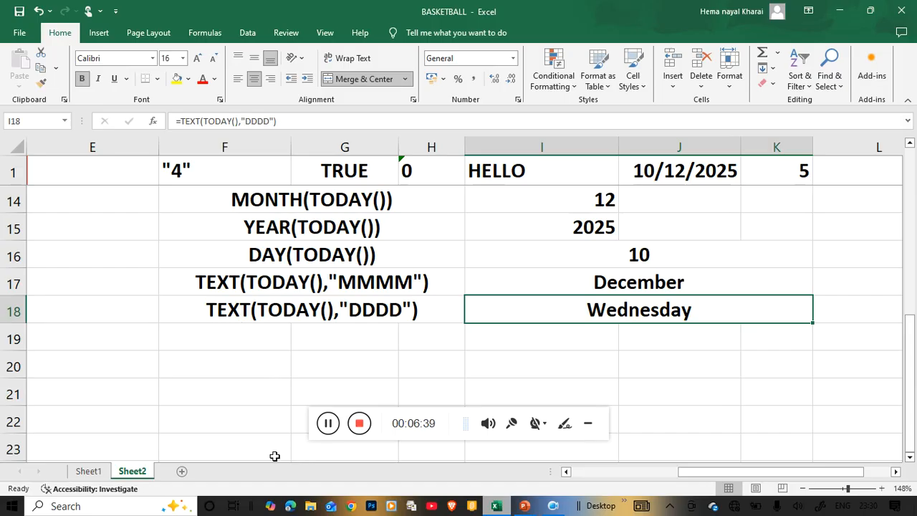
pyautogui.click(326, 430)
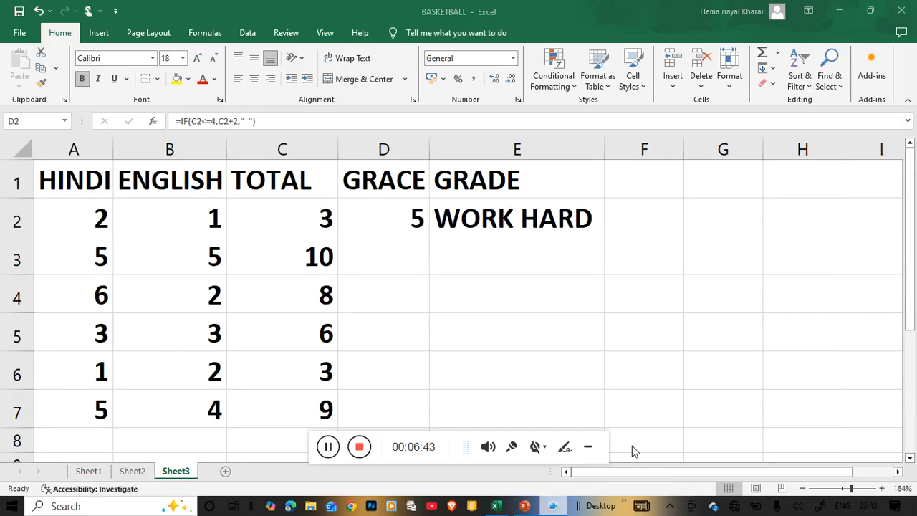
pyautogui.moveTo(455, 444); pyautogui.dragTo(671, 444)
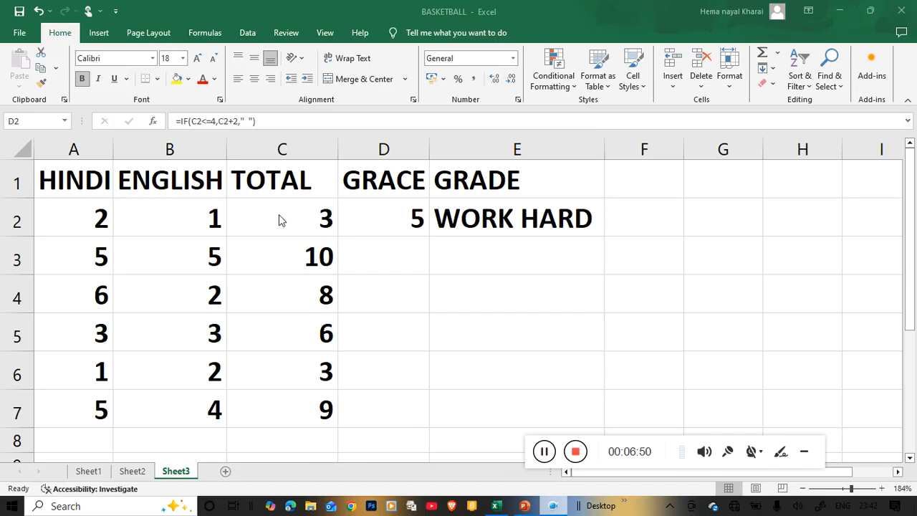
pyautogui.press('F2')
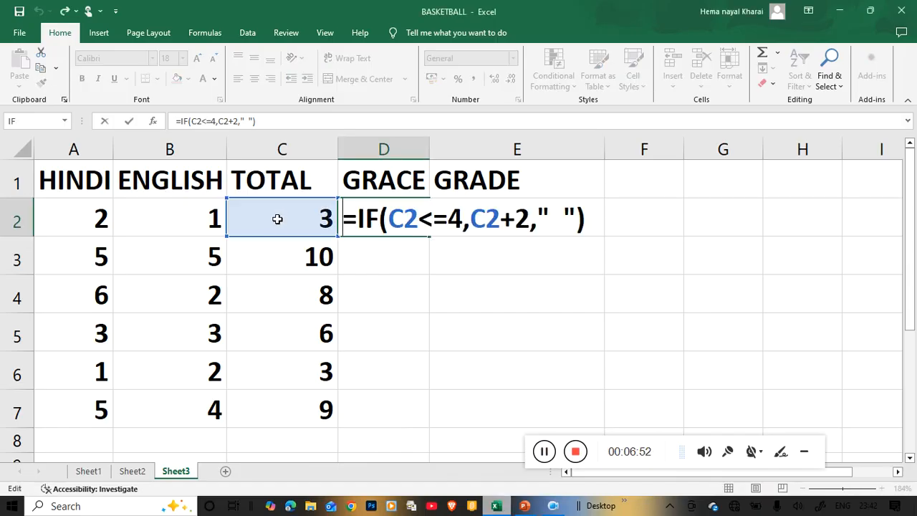
pyautogui.write('=')
pyautogui.click(260, 214)
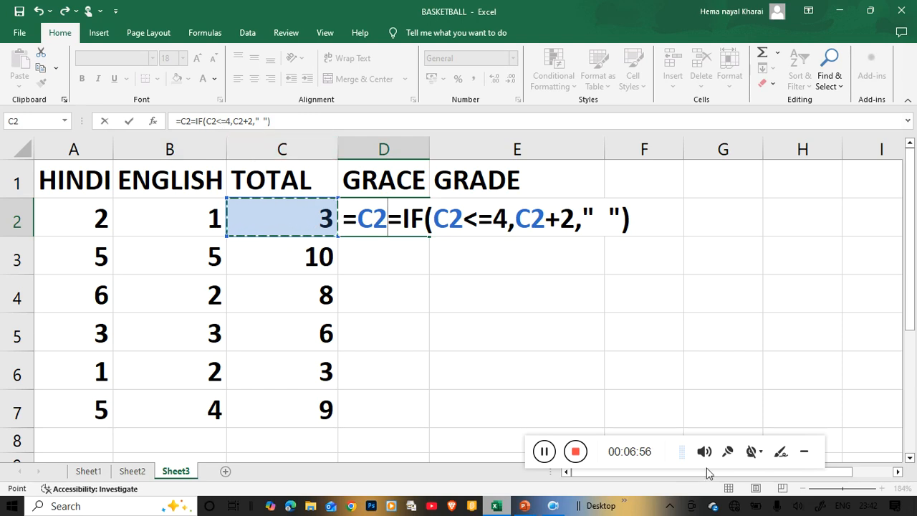
pyautogui.click(544, 452)
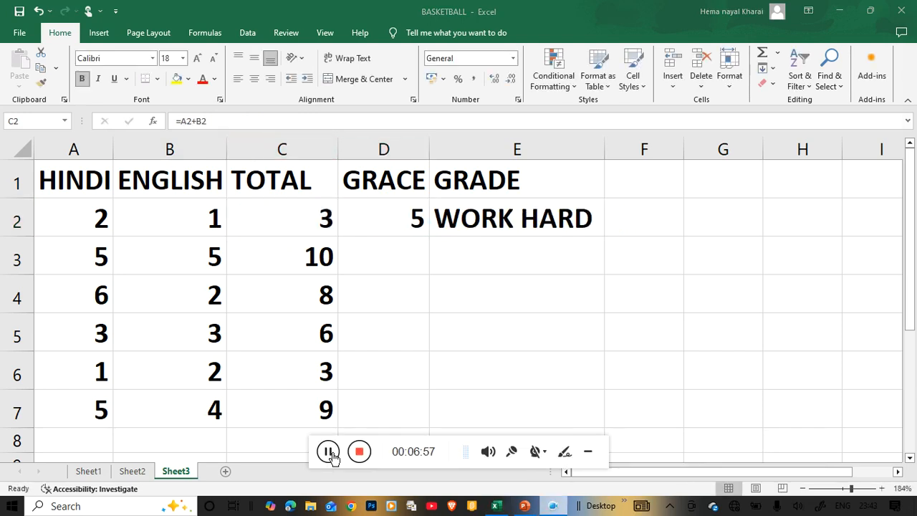
# Step: Check the TOTAL formula in C2, and fill the GRACE formula =IF(C2<=4,C2+2," ") from D2 down to D7
pyautogui.click(289, 215)
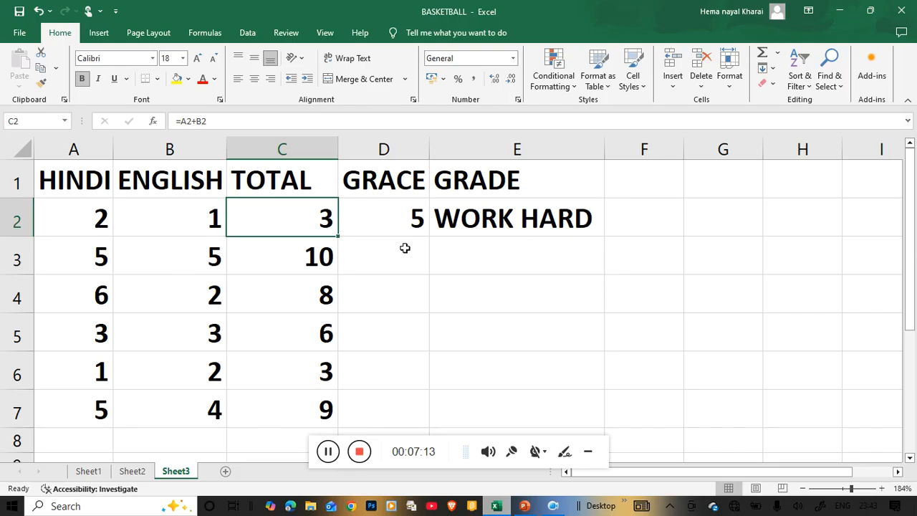
pyautogui.click(378, 225)
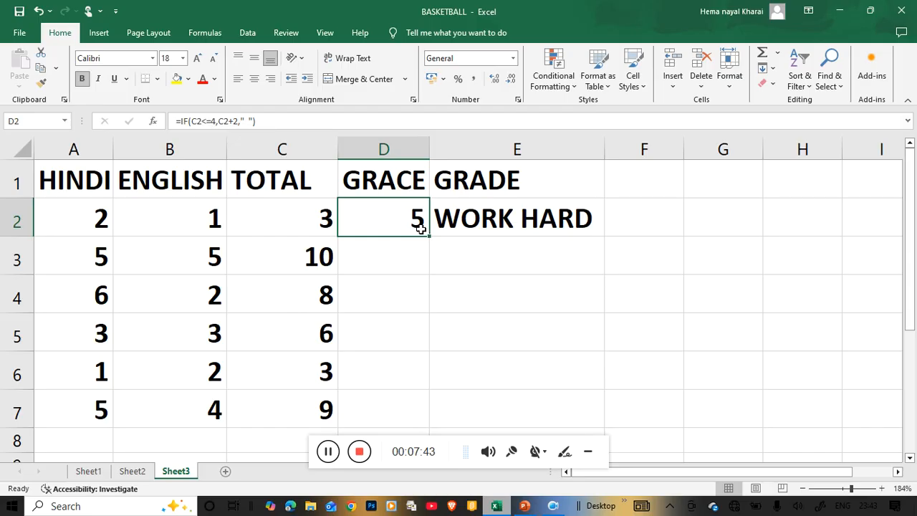
pyautogui.moveTo(430, 236); pyautogui.dragTo(404, 425)
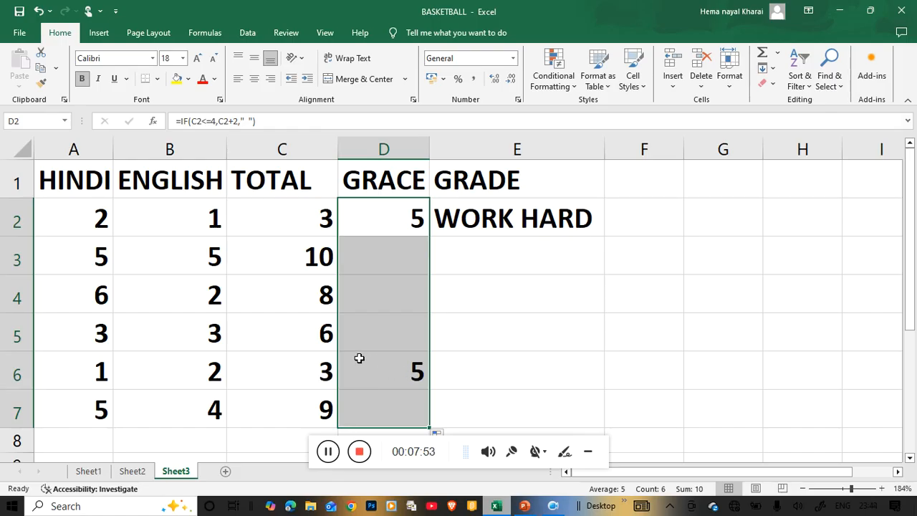
# Step: Review the GRADE formula =IF(C2>=6,"EXCELLENT","WORK HARD") in E2 and fill it down to E7
pyautogui.click(507, 213)
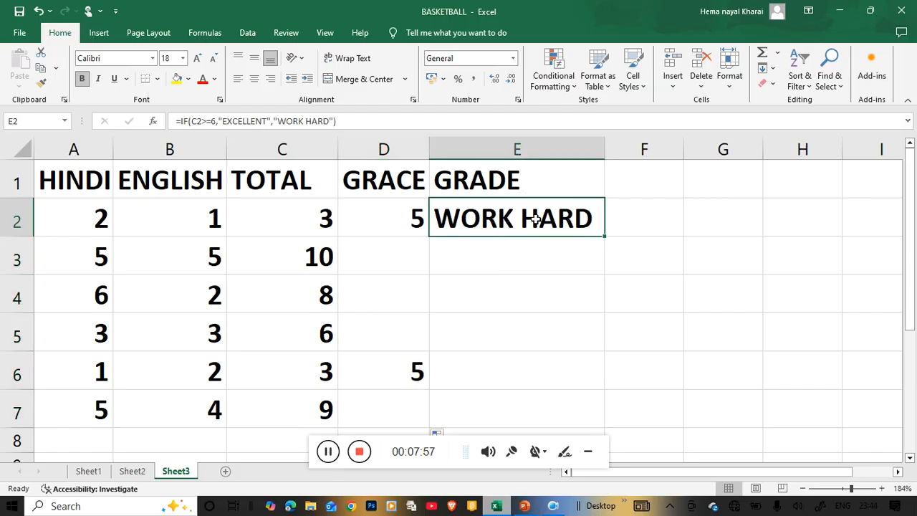
pyautogui.doubleClick(479, 225)
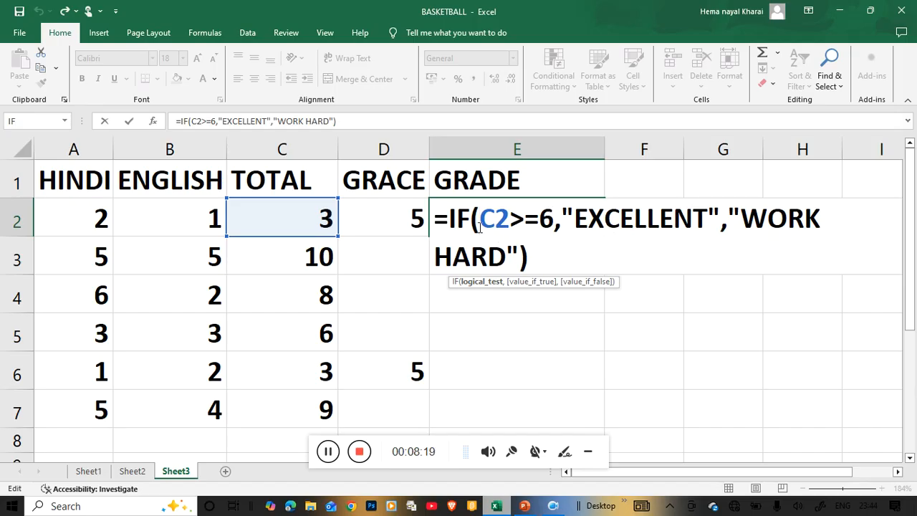
pyautogui.press('Return')
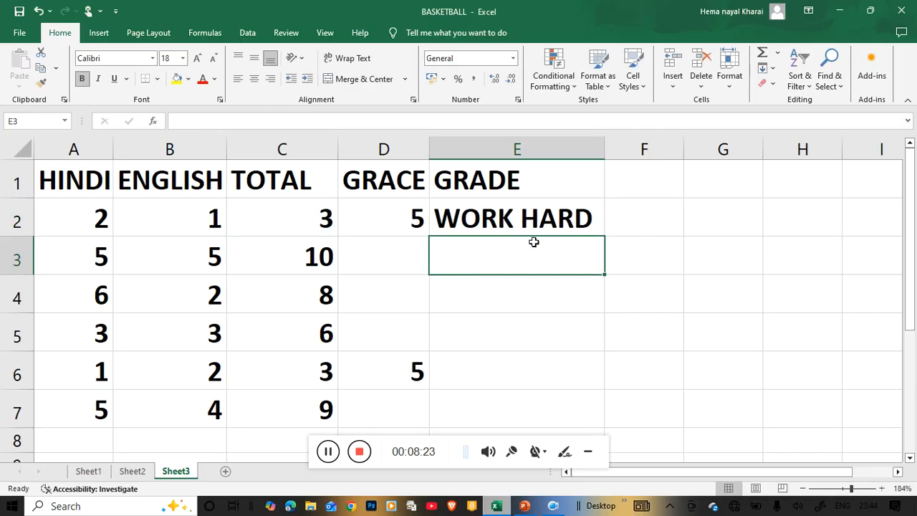
pyautogui.click(542, 218)
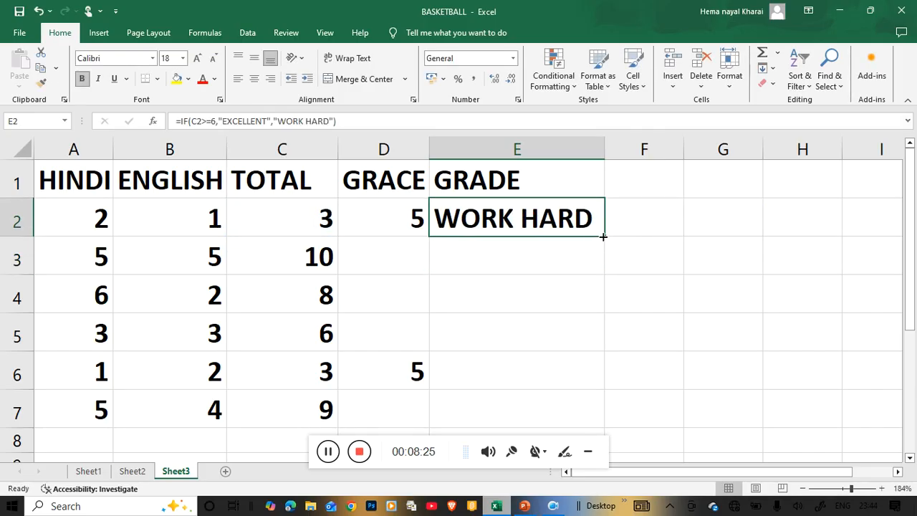
pyautogui.moveTo(606, 237); pyautogui.dragTo(620, 418)
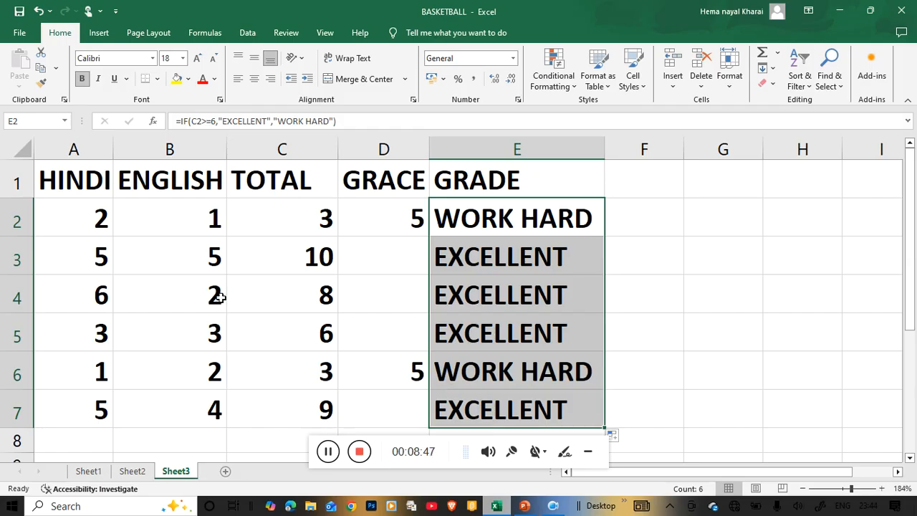
# Step: Set the HINDI mark in cell A4 to 3 to test the GRADE formula in that row
pyautogui.click(102, 296)
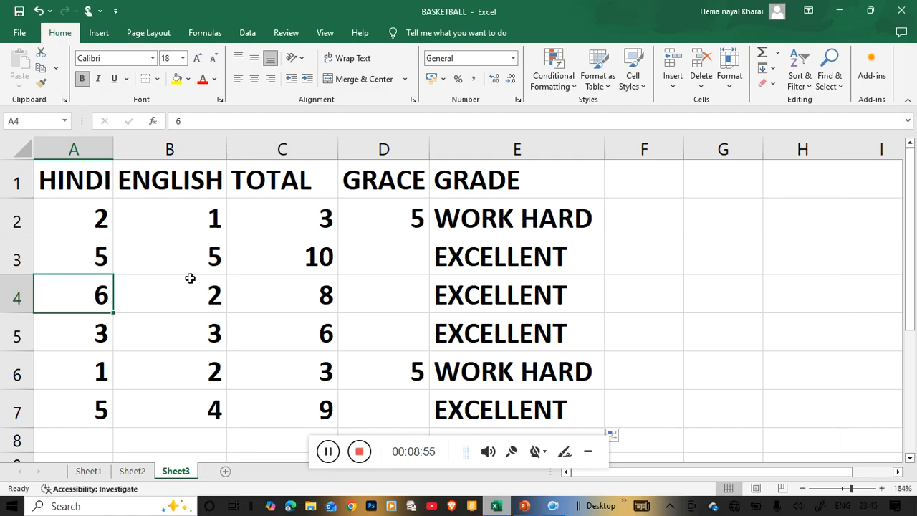
pyautogui.write('3')
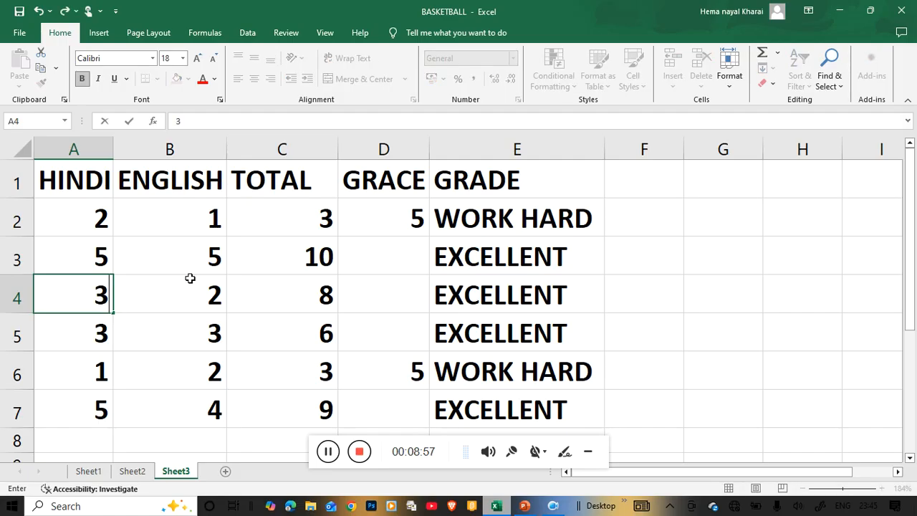
pyautogui.click(273, 347)
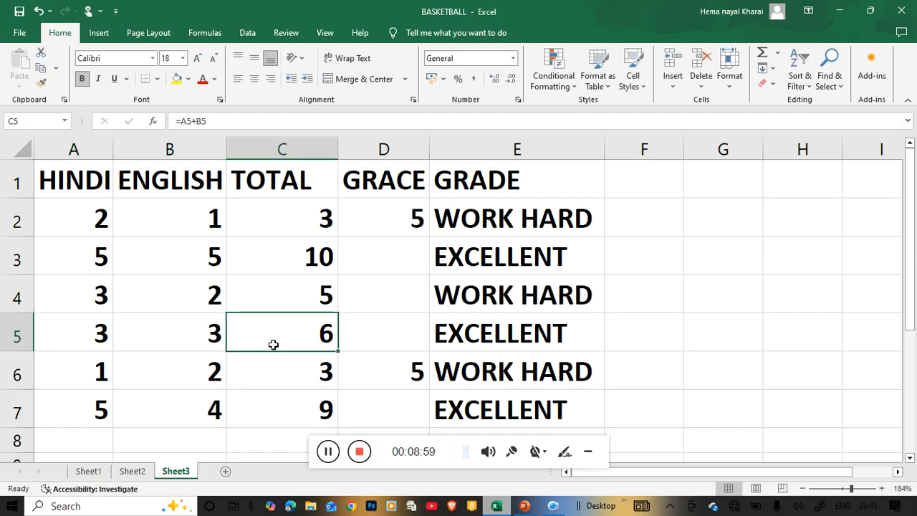